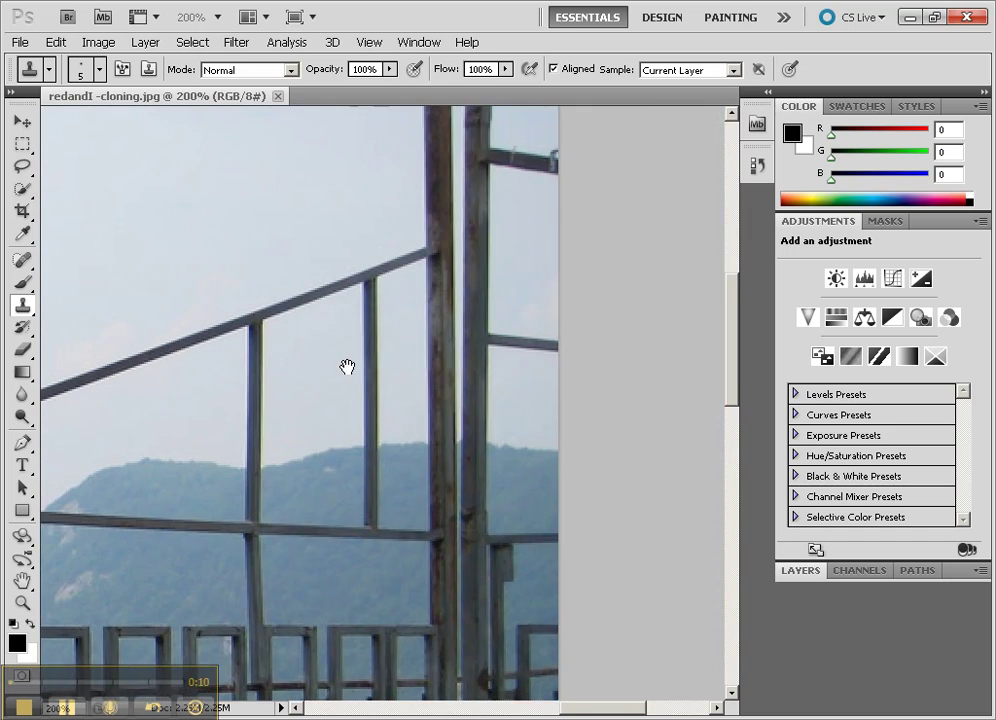
Step: Try several Clone Stamp brush sizes over the horizontal rail beside the first vertical fence post
left_click_drag(97, 405, 222, 393)
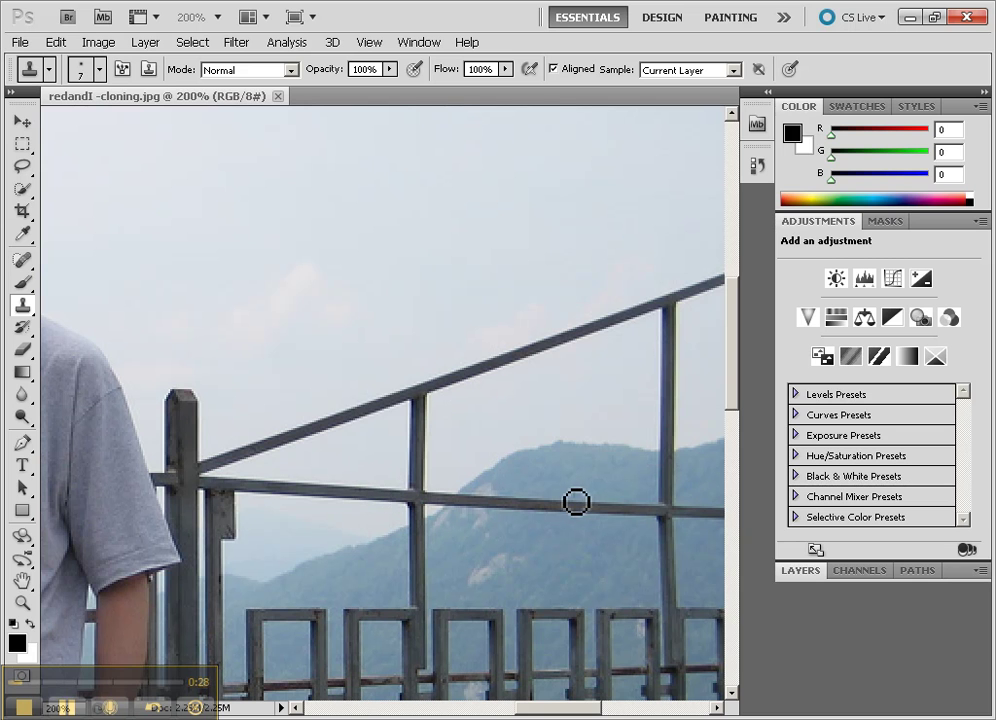
scroll(382, 492, "up", 2)
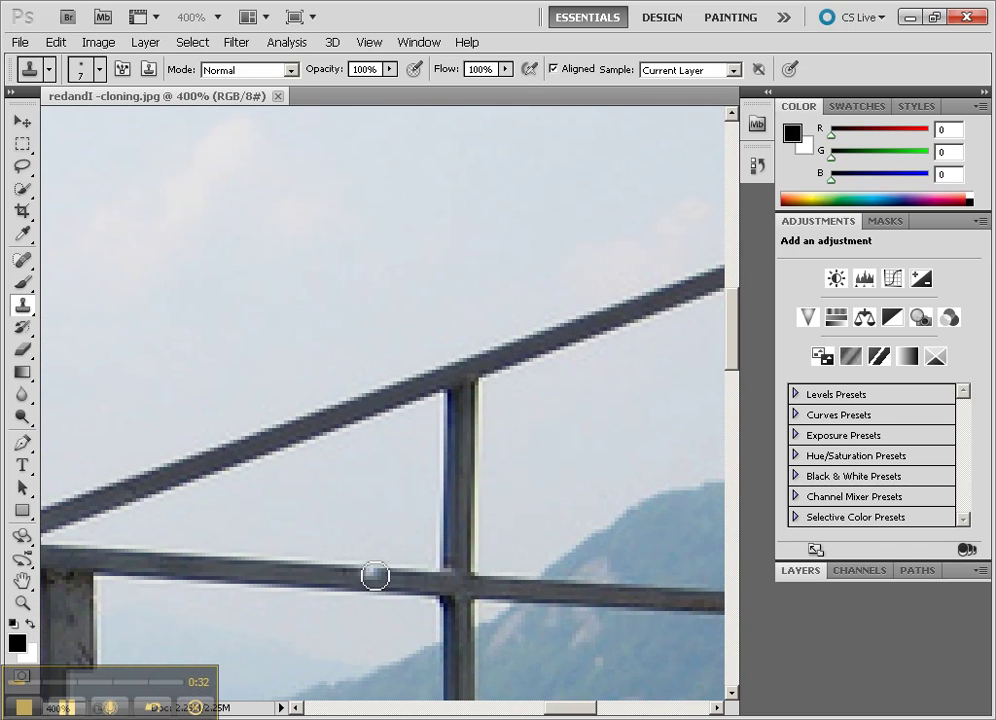
key("bracketleft")
key("bracketleft")
key("bracketright")
key("bracketright")
key("bracketright")
key("bracketright")
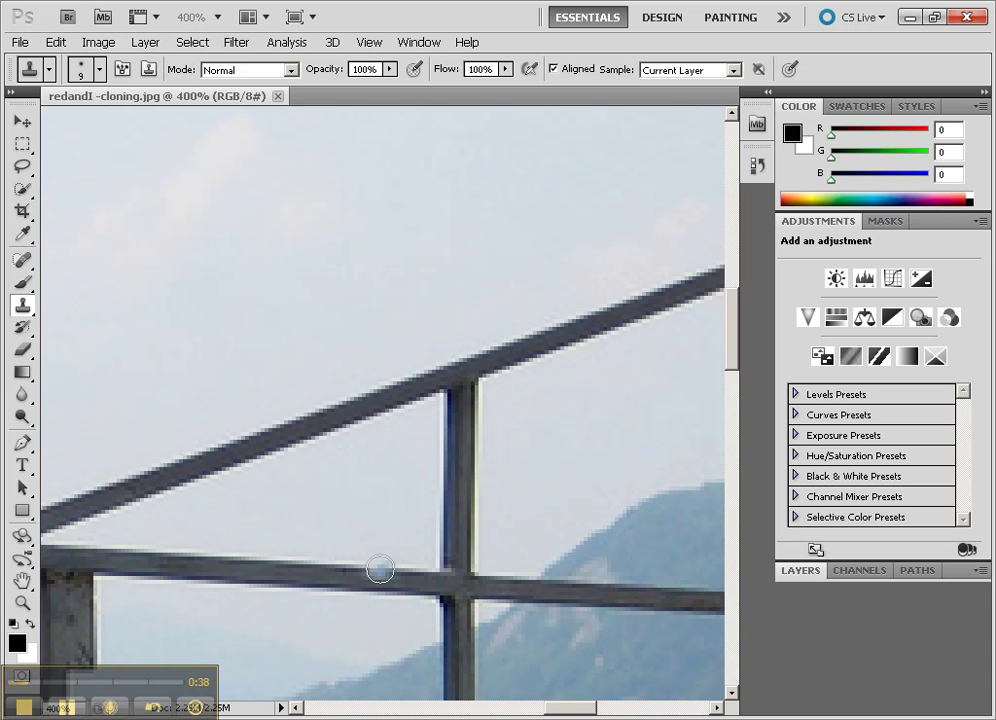
key("bracketleft")
key("bracketright")
key("bracketright")
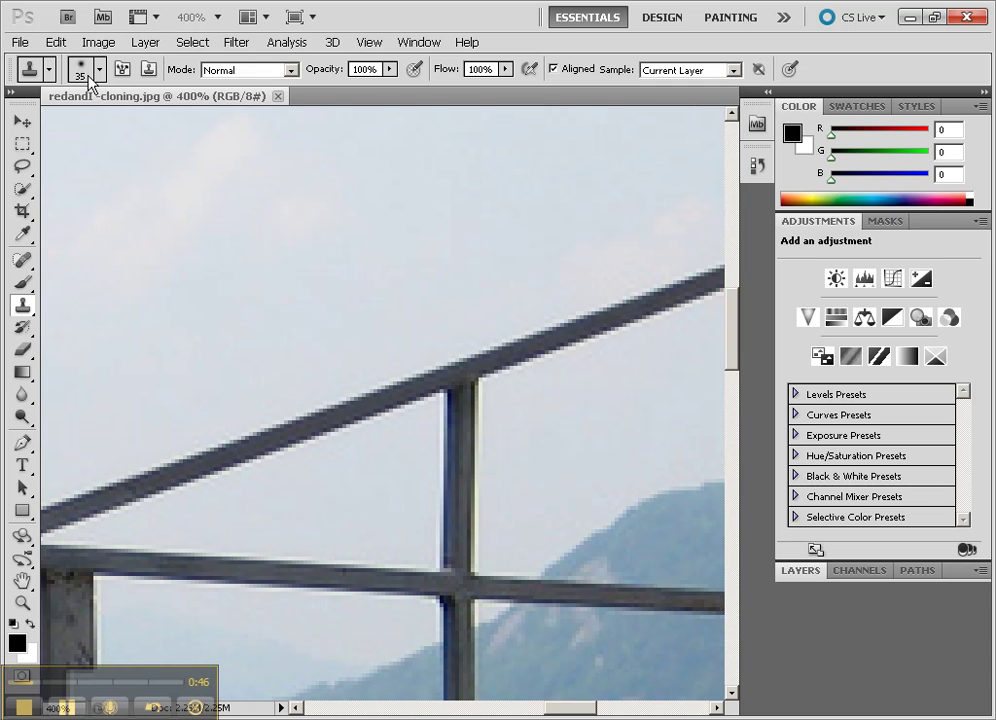
Step: Set the soft Clone Stamp brush to 12 px, trying a size of 0 as well
left_click(101, 71)
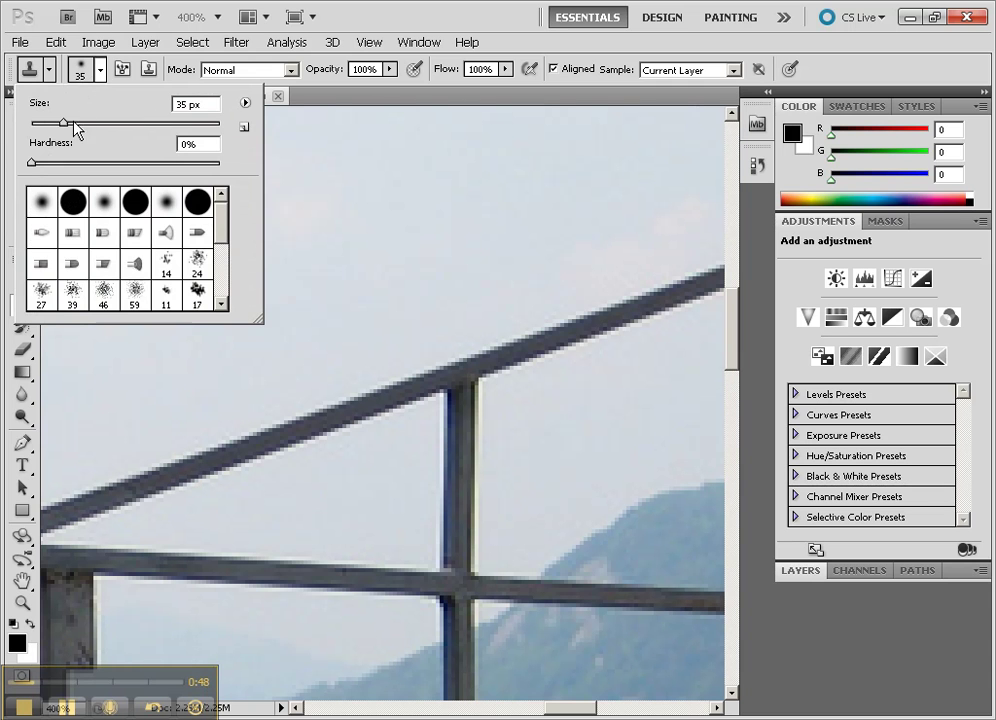
left_click_drag(62, 127, 47, 127)
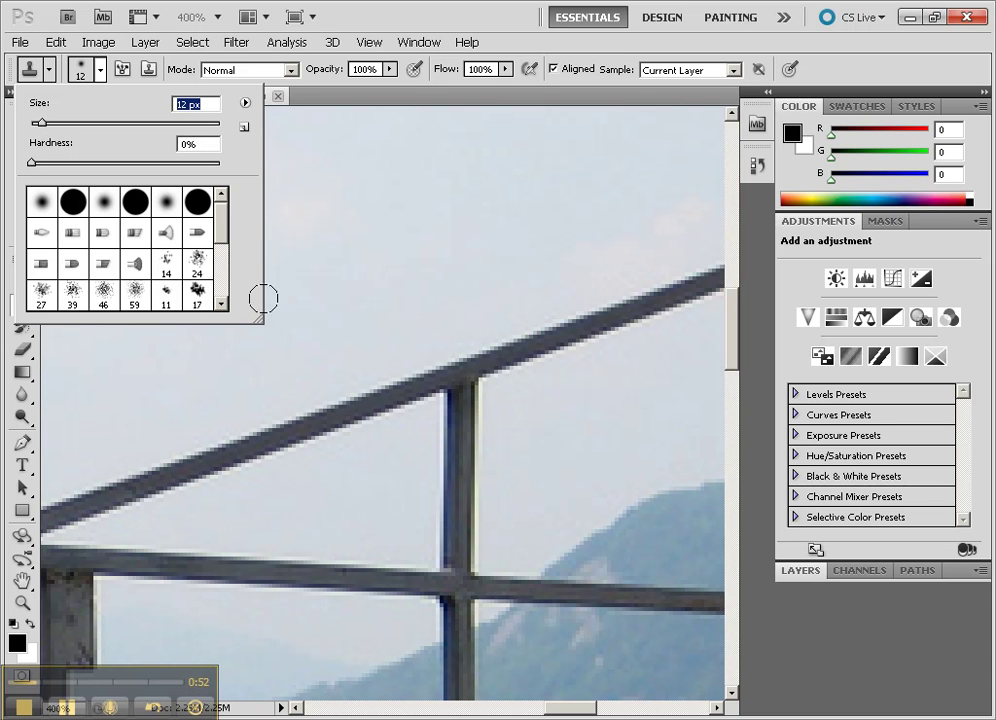
type("0")
key("Return")
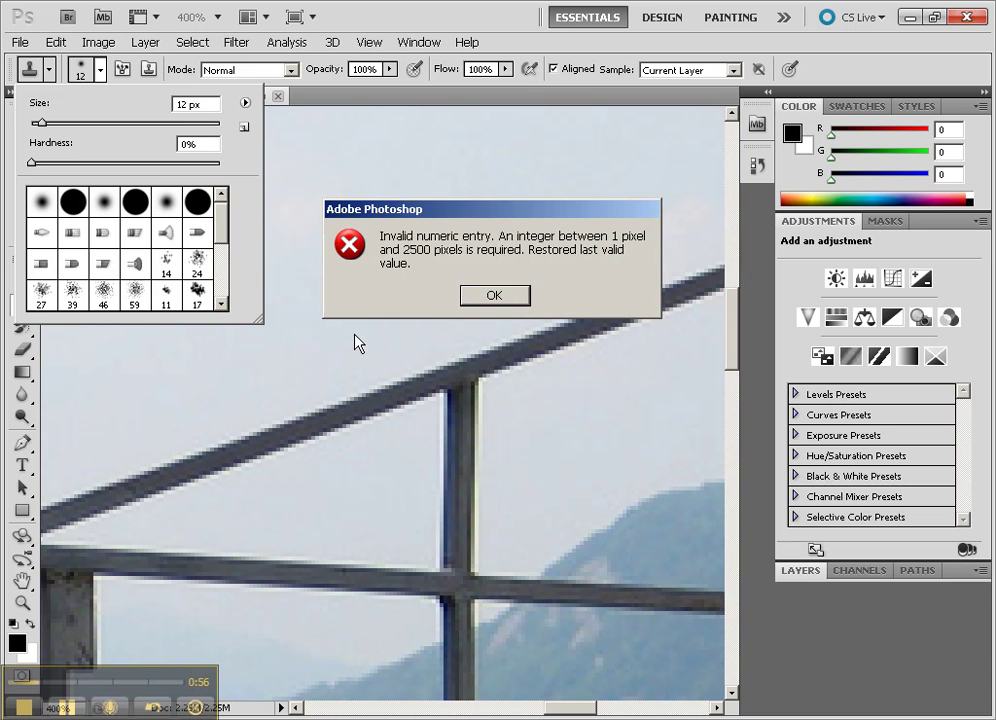
left_click(497, 300)
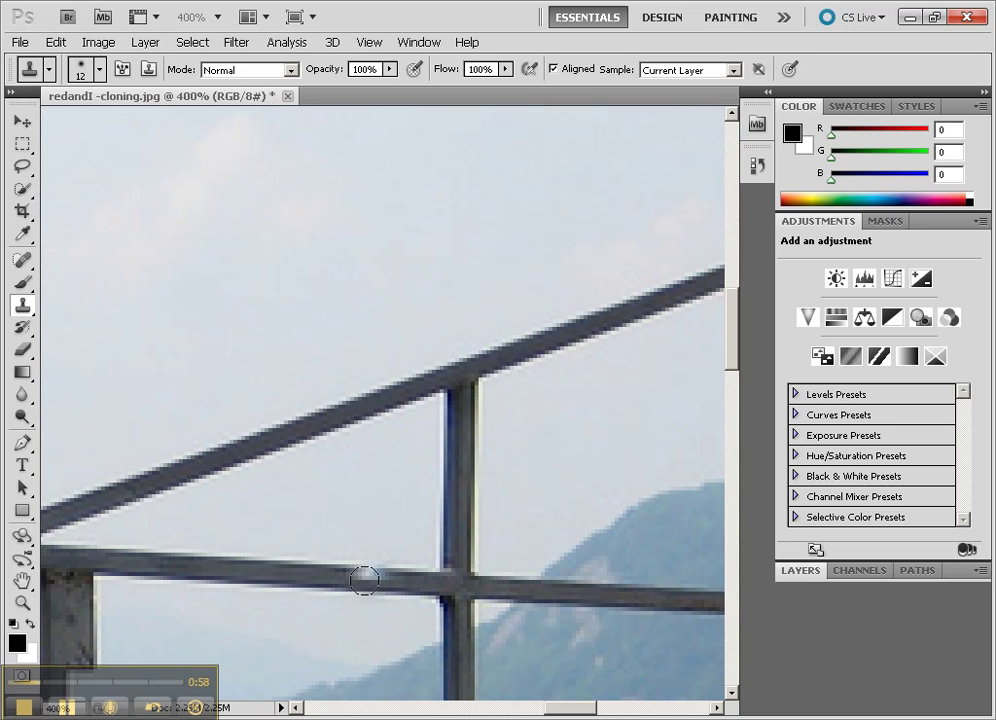
Step: Reduce the Clone Stamp brush to 8 px and clone sky over the first post's lower part above the horizontal rail
key("bracketleft")
key("bracketleft")
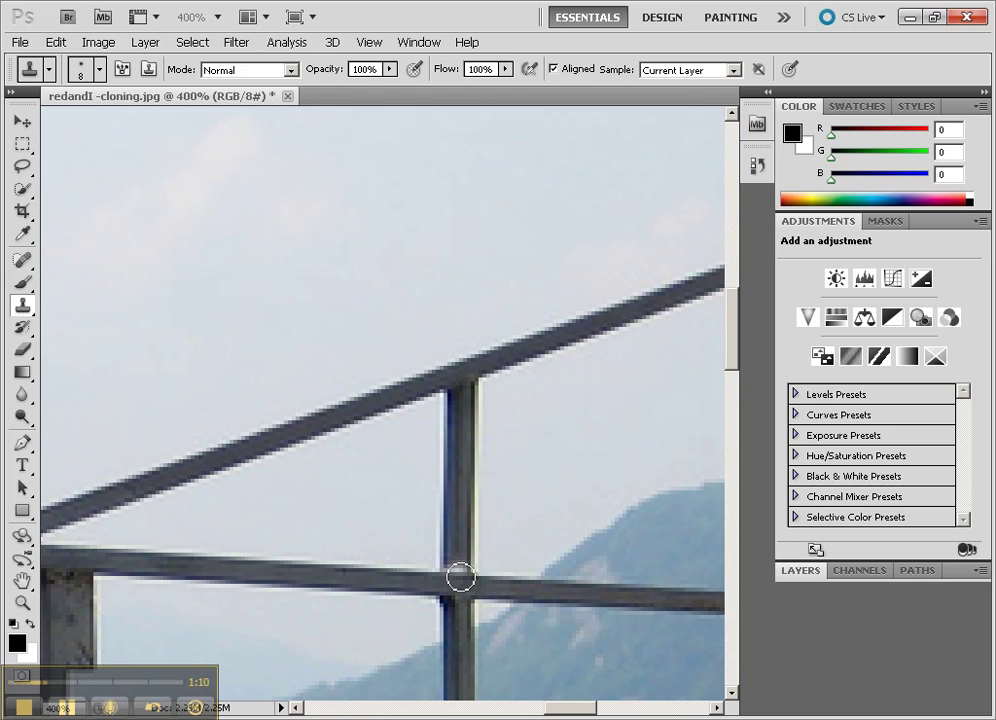
mouse_move(475, 573)
left_mouse_down()
mouse_move(439, 578)
mouse_move(480, 577)
mouse_move(423, 566)
mouse_move(472, 565)
mouse_move(427, 558)
mouse_move(489, 548)
mouse_move(425, 541)
mouse_move(451, 530)
mouse_move(447, 472)
mouse_move(447, 541)
mouse_move(447, 468)
mouse_move(463, 526)
mouse_move(472, 474)
mouse_move(471, 530)
mouse_move(464, 534)
mouse_move(464, 495)
mouse_move(412, 578)
mouse_move(382, 573)
mouse_move(547, 578)
left_mouse_up()
left_click(400, 545, "alt")
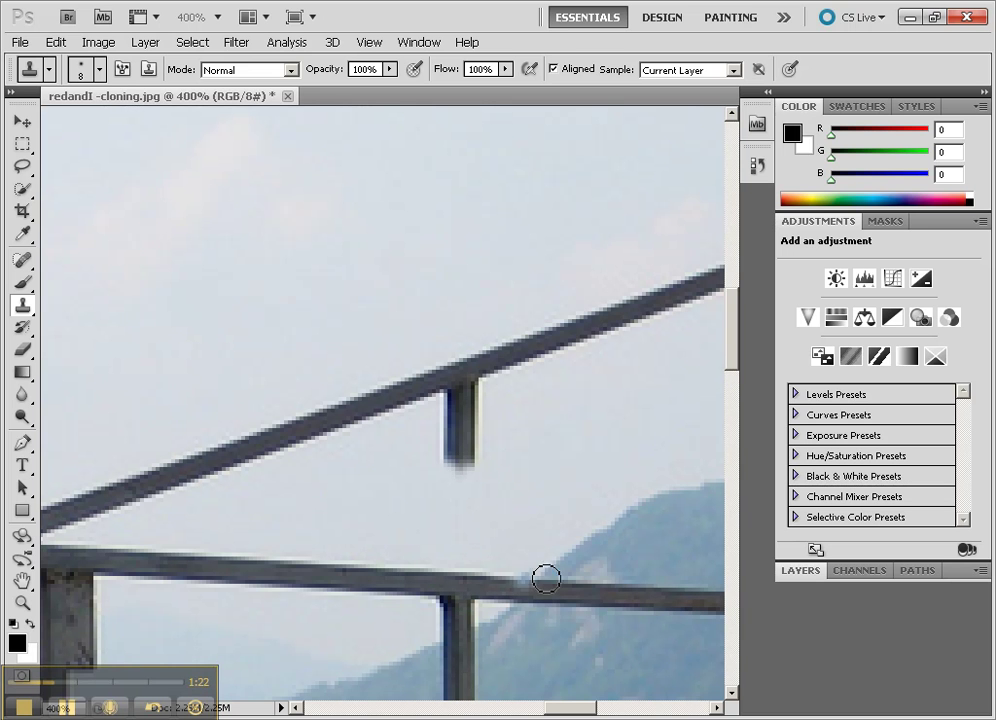
Step: Clone forested hillside over the bottom of the second vertical post, just above the horizontal rail
mouse_move(621, 575)
left_mouse_down()
mouse_move(216, 545)
mouse_move(142, 533)
mouse_move(108, 502)
mouse_move(331, 478)
left_mouse_up()
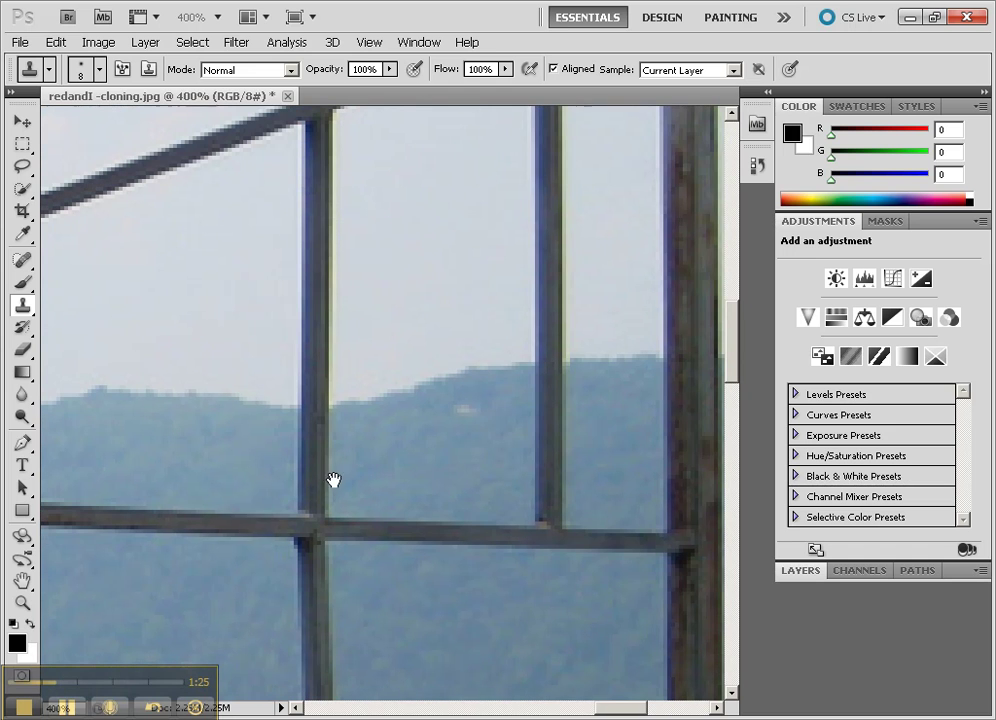
left_click(245, 520, "alt")
mouse_move(321, 517)
left_mouse_down()
mouse_move(288, 518)
mouse_move(332, 509)
mouse_move(287, 499)
mouse_move(338, 499)
mouse_move(276, 496)
mouse_move(329, 489)
left_mouse_up()
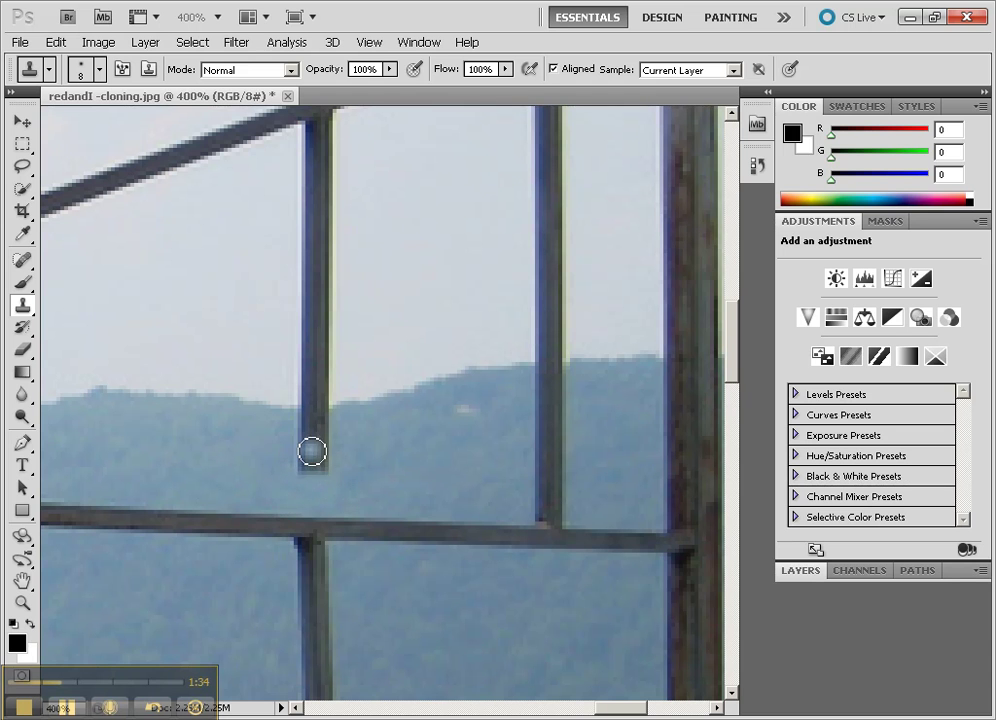
mouse_move(326, 472)
left_mouse_down()
mouse_move(327, 447)
mouse_move(298, 469)
left_mouse_up()
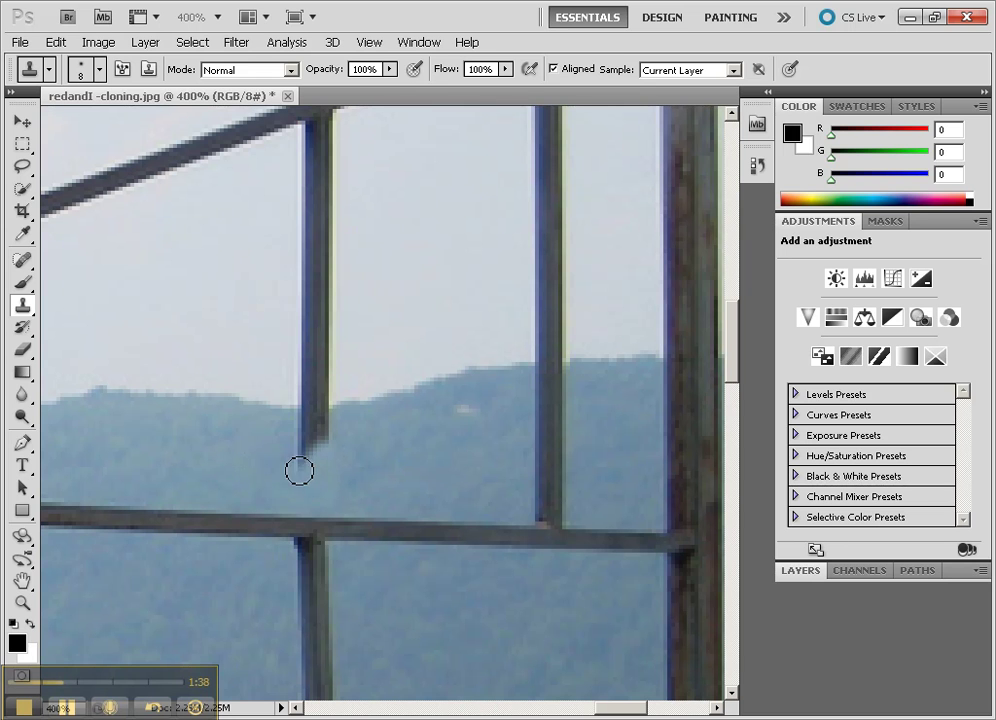
Step: Clone the ridgeline and hillside across the second post to continue the mountain's edge
left_click(265, 402, "alt")
mouse_move(296, 411)
left_mouse_down()
mouse_move(335, 410)
mouse_move(322, 413)
mouse_move(318, 437)
left_mouse_up()
left_click(349, 413, "alt")
left_click(342, 433, "alt")
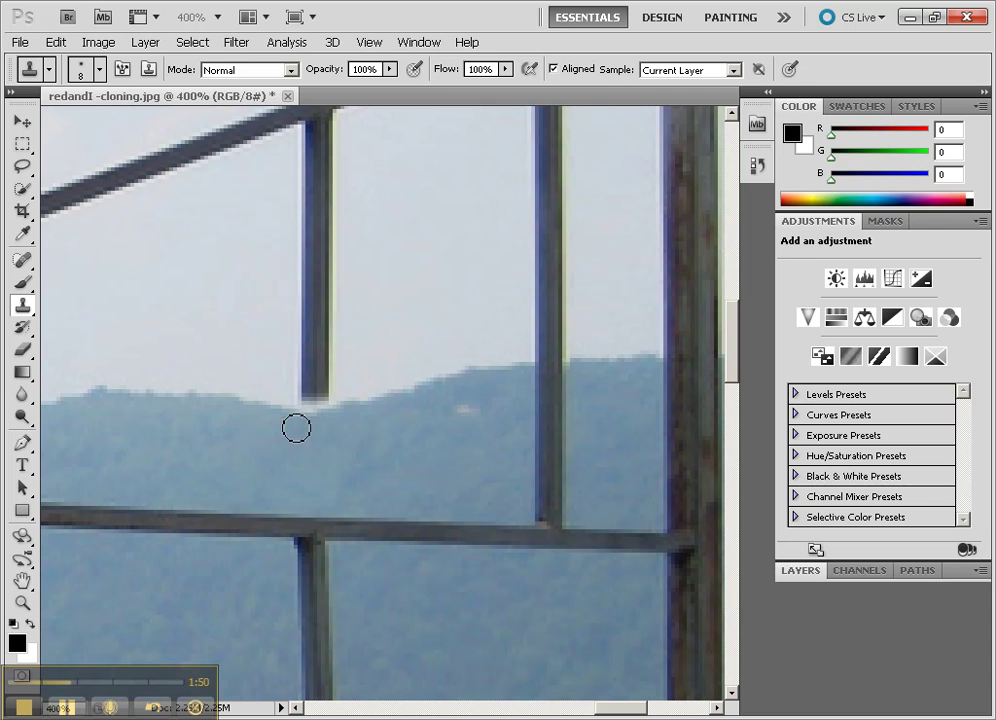
Step: Clean up the second post's remnants at the ridgeline and clone sky over its section above the mountain
key("space")
mouse_move(388, 464)
left_mouse_down()
mouse_move(371, 487)
mouse_move(378, 502)
left_mouse_up()
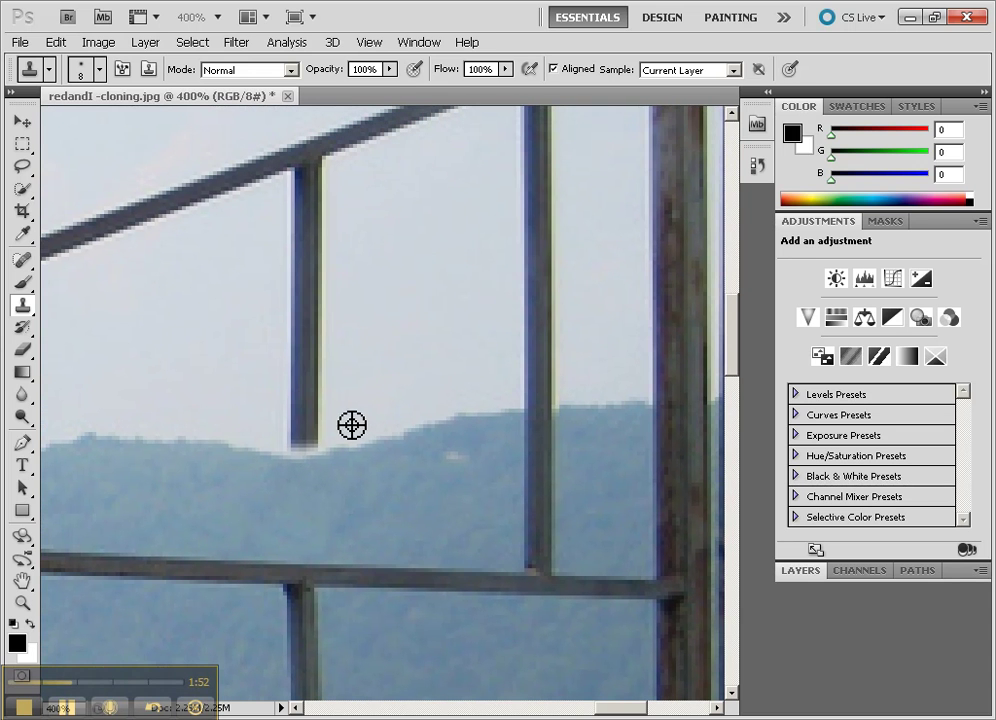
left_click(302, 444)
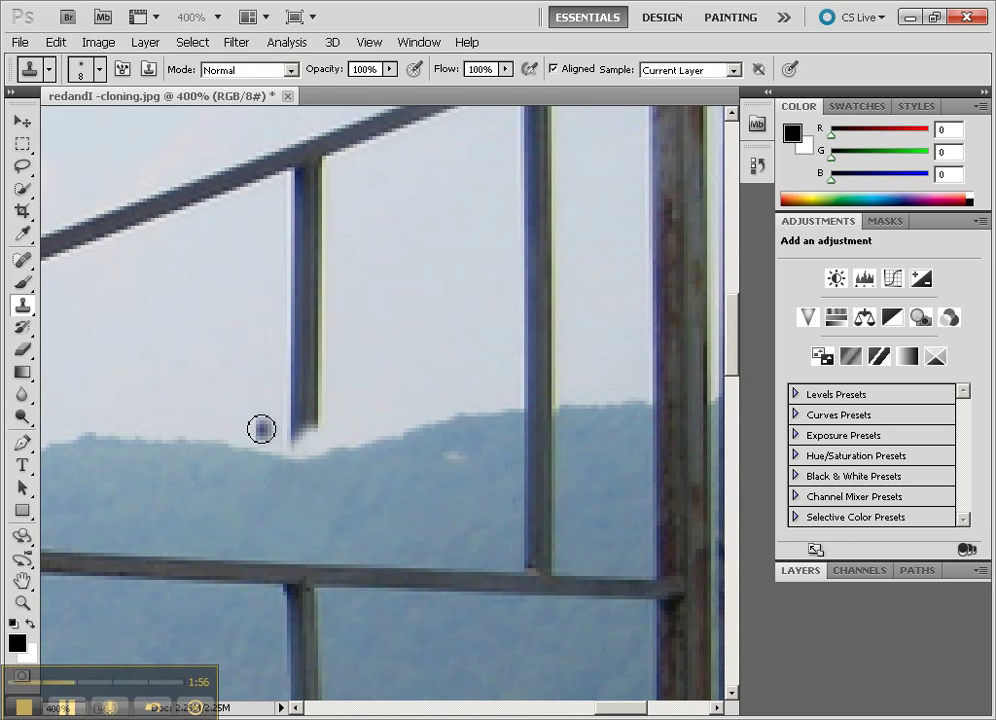
left_click(294, 440)
left_click(222, 422, "alt")
mouse_move(298, 420)
left_mouse_down()
mouse_move(298, 389)
mouse_move(313, 425)
mouse_move(319, 394)
mouse_move(320, 416)
mouse_move(311, 378)
mouse_move(291, 376)
mouse_move(305, 364)
left_mouse_up()
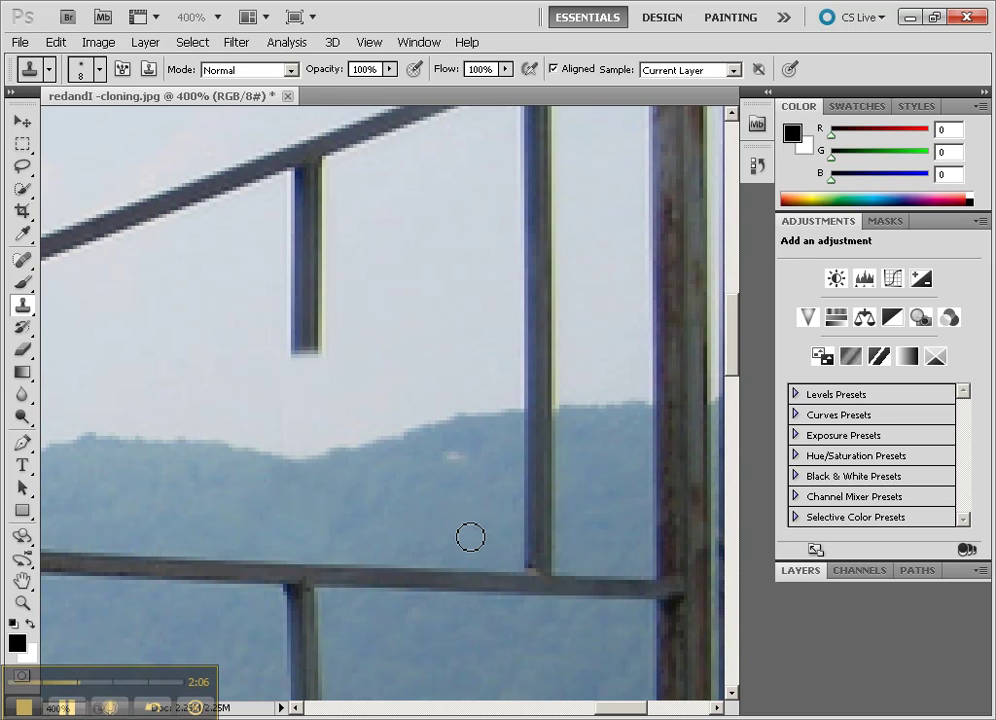
Step: Inspect the partly removed posts and the surrounding railing at 300% and 200% magnification
key("ctrl+minus")
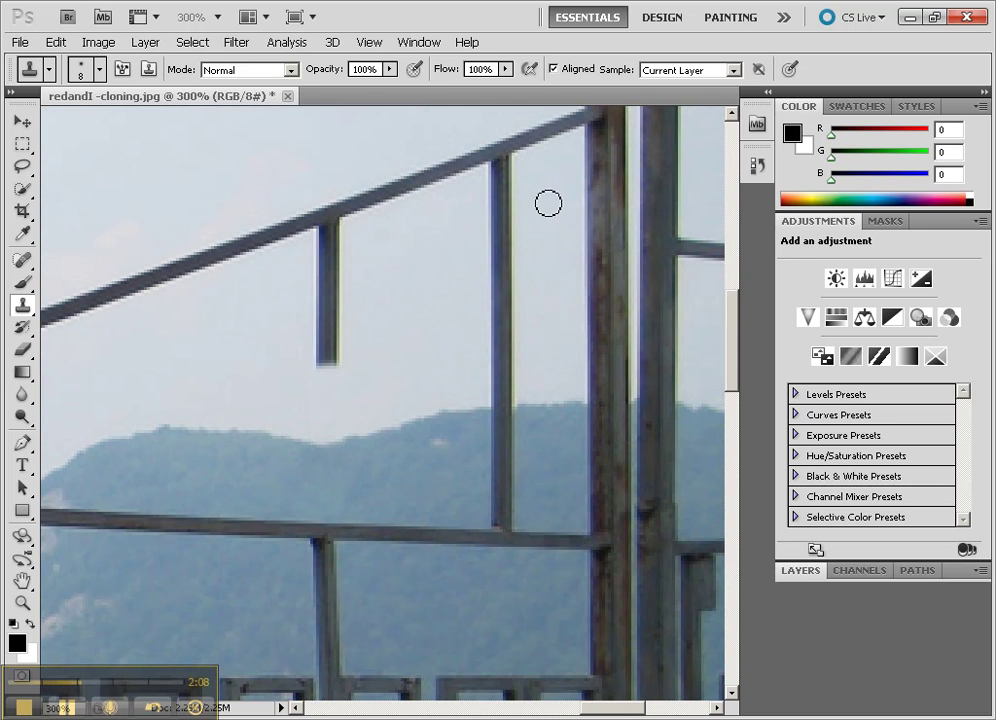
left_click_drag(545, 209, 545, 373)
left_click(580, 353, "alt")
mouse_move(518, 450)
left_mouse_down()
mouse_move(707, 329)
mouse_move(249, 569)
mouse_move(682, 416)
mouse_move(300, 443)
mouse_move(270, 458)
left_mouse_up()
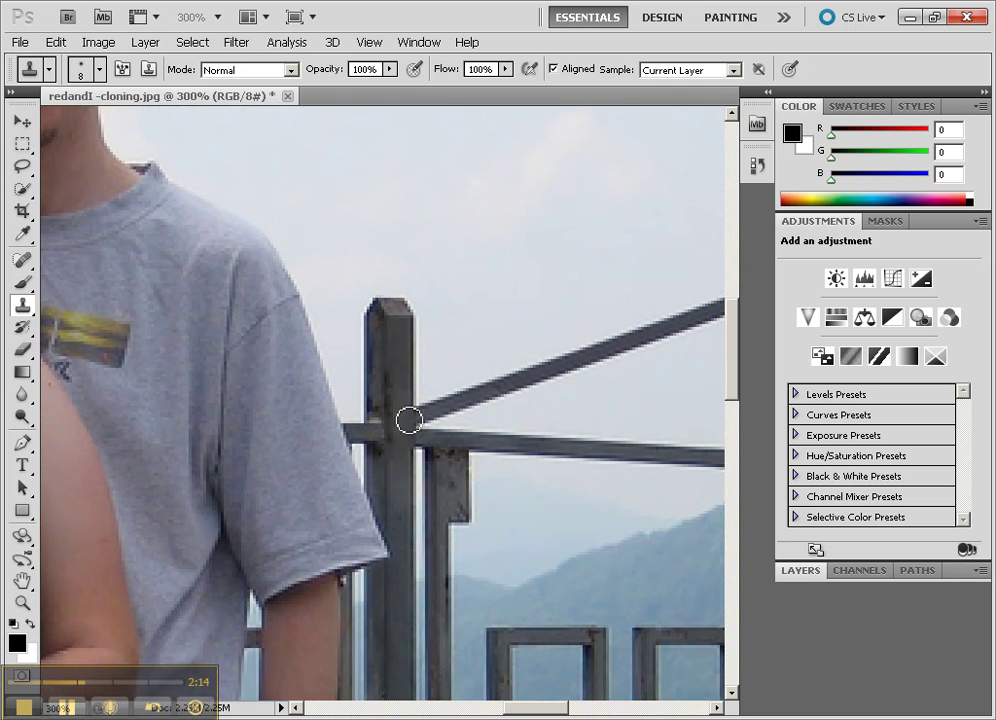
mouse_move(518, 463)
left_mouse_down()
mouse_move(325, 460)
mouse_move(560, 325)
mouse_move(500, 325)
left_mouse_up()
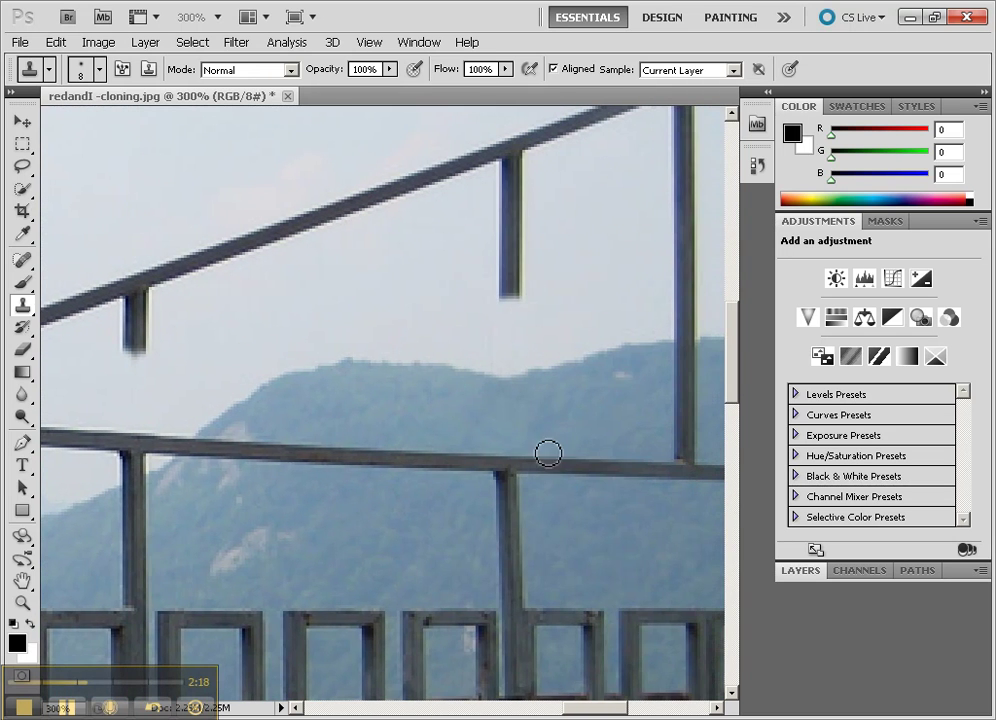
key("ctrl+minus")
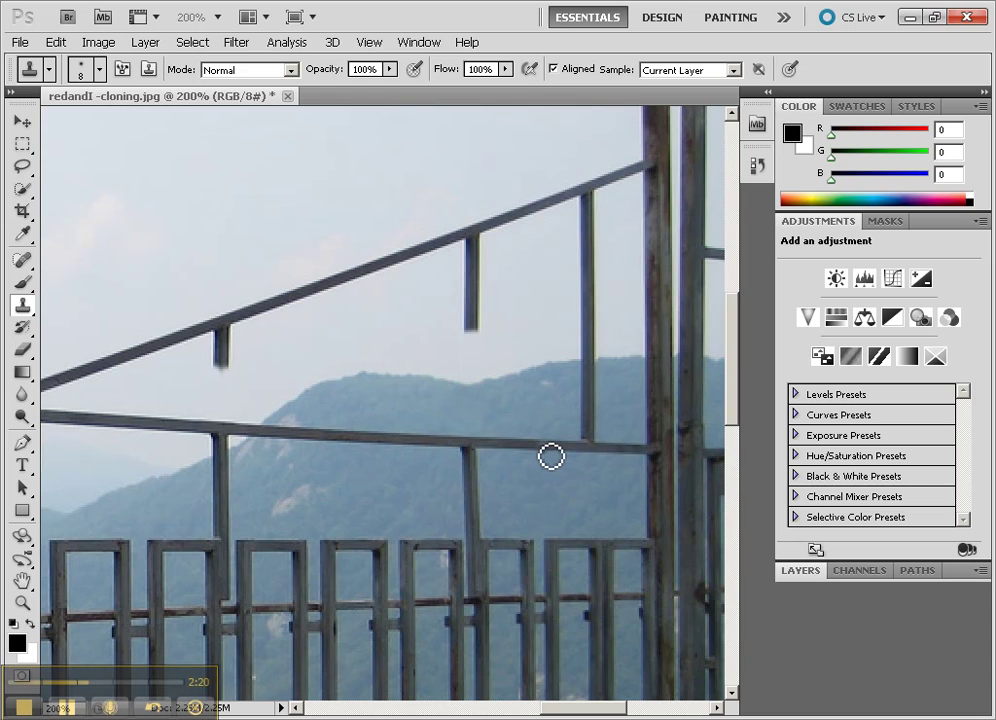
Step: Close redandI -cloning.jpg, saving the changes as a baseline standard JPEG at quality 8
left_click(19, 42)
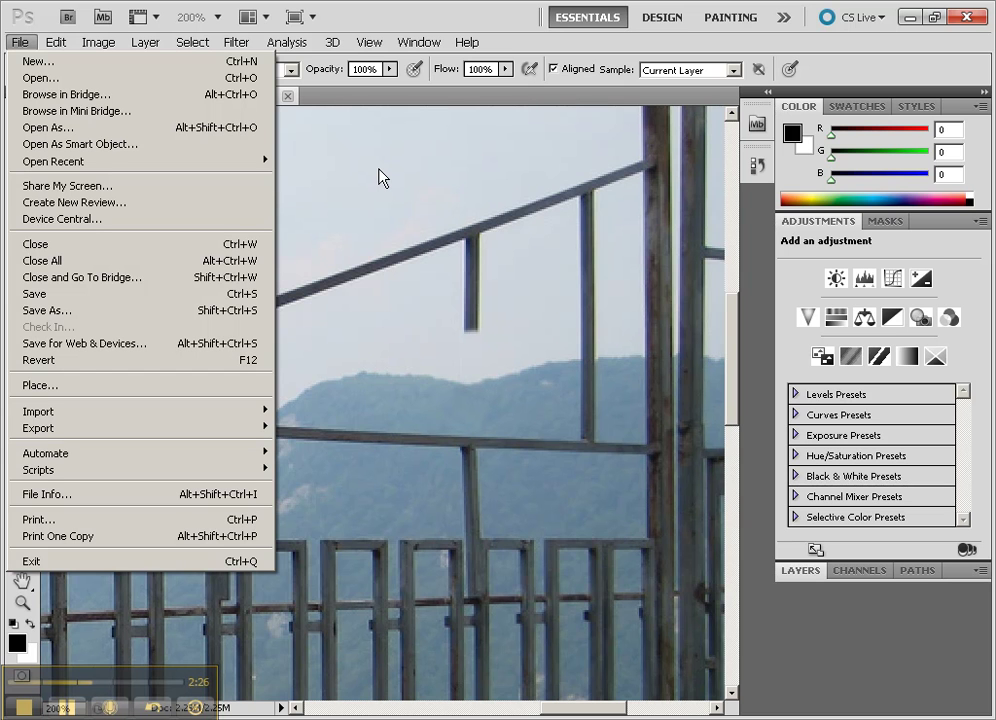
left_click(290, 97)
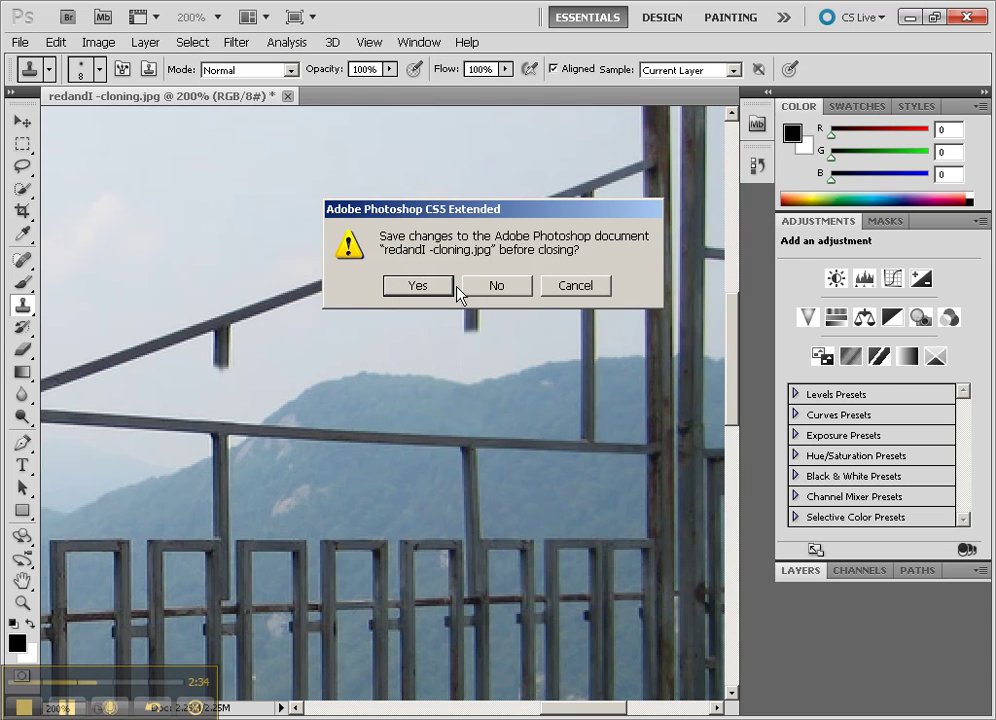
left_click(416, 286)
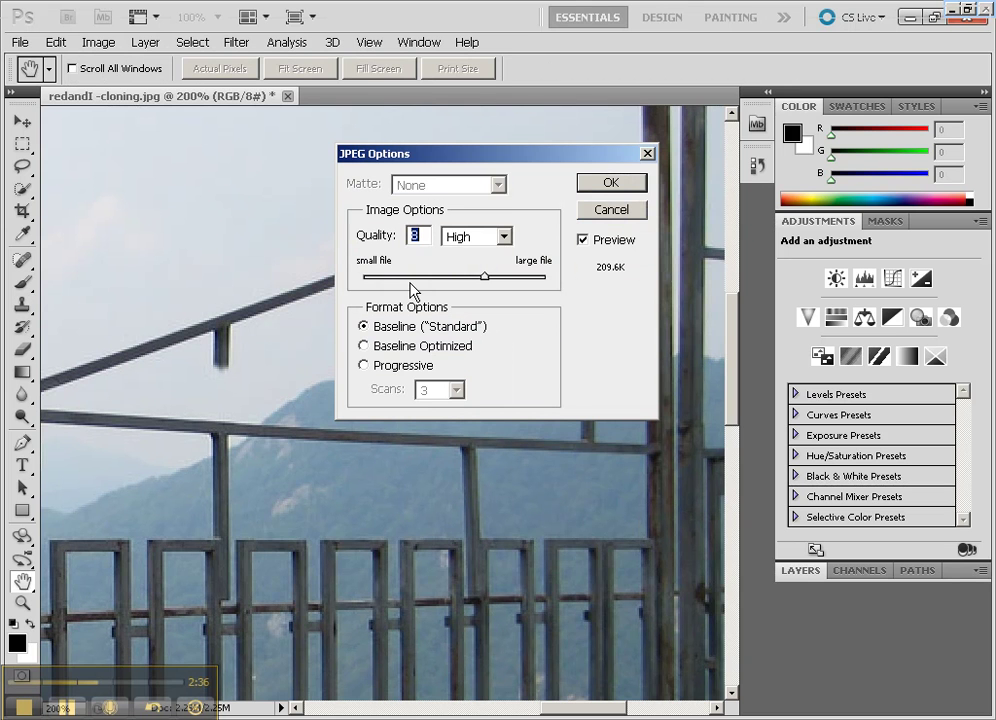
left_click(634, 184)
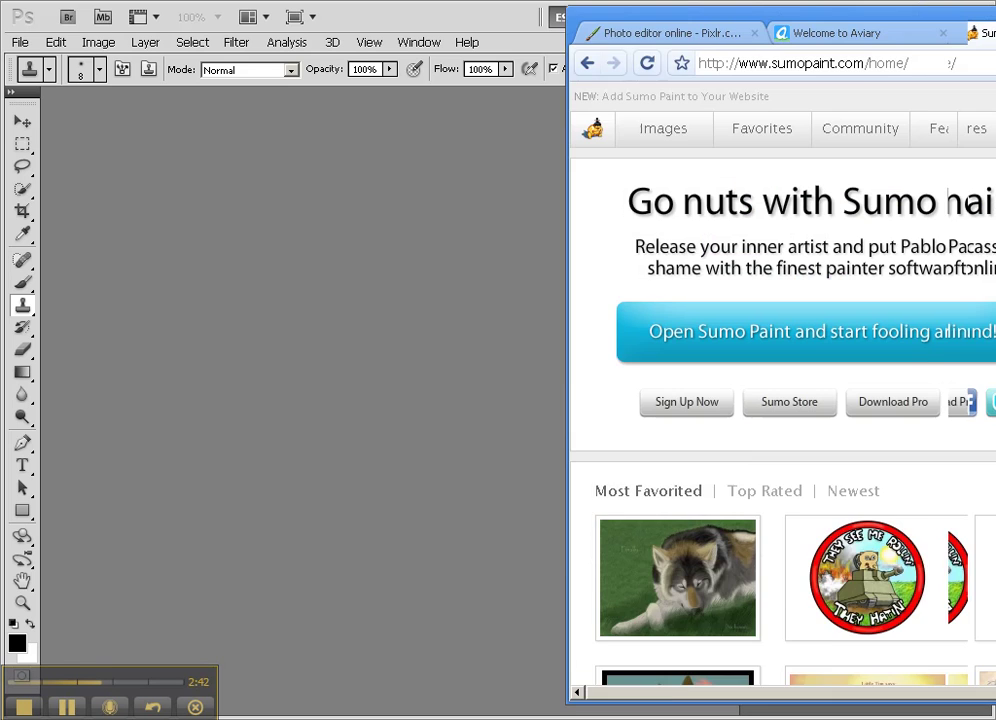
Step: Switch to the maximized Chrome window and open the image editor from the Pixlr site
mouse_move(995, 40)
left_mouse_down()
mouse_move(625, 42)
mouse_move(654, 40)
left_mouse_up()
double_click(652, 36)
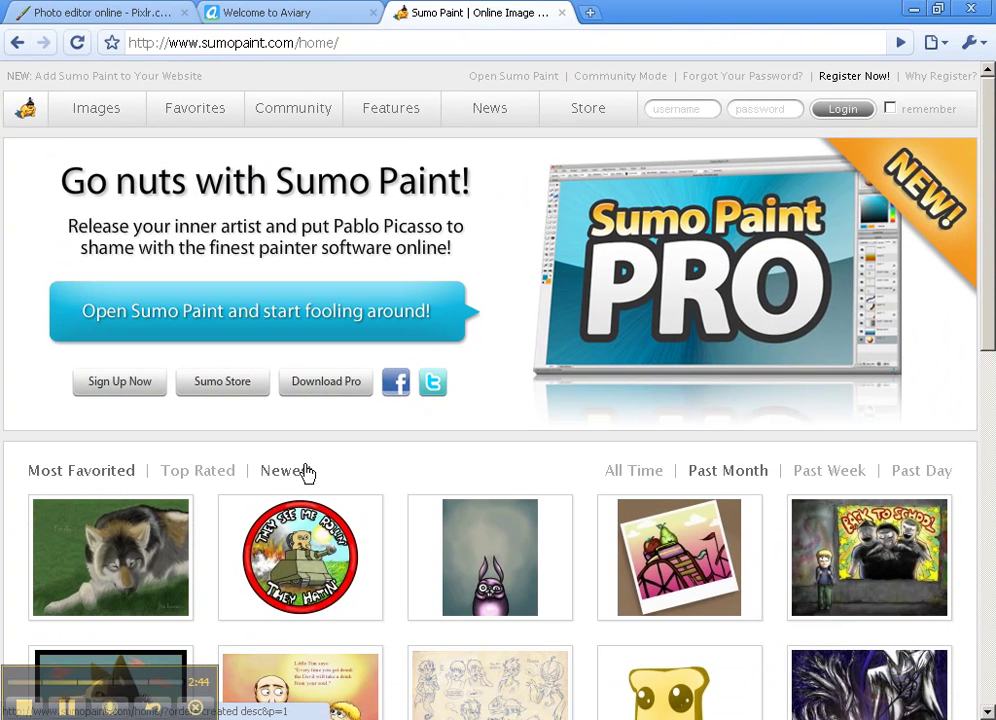
left_click(95, 20)
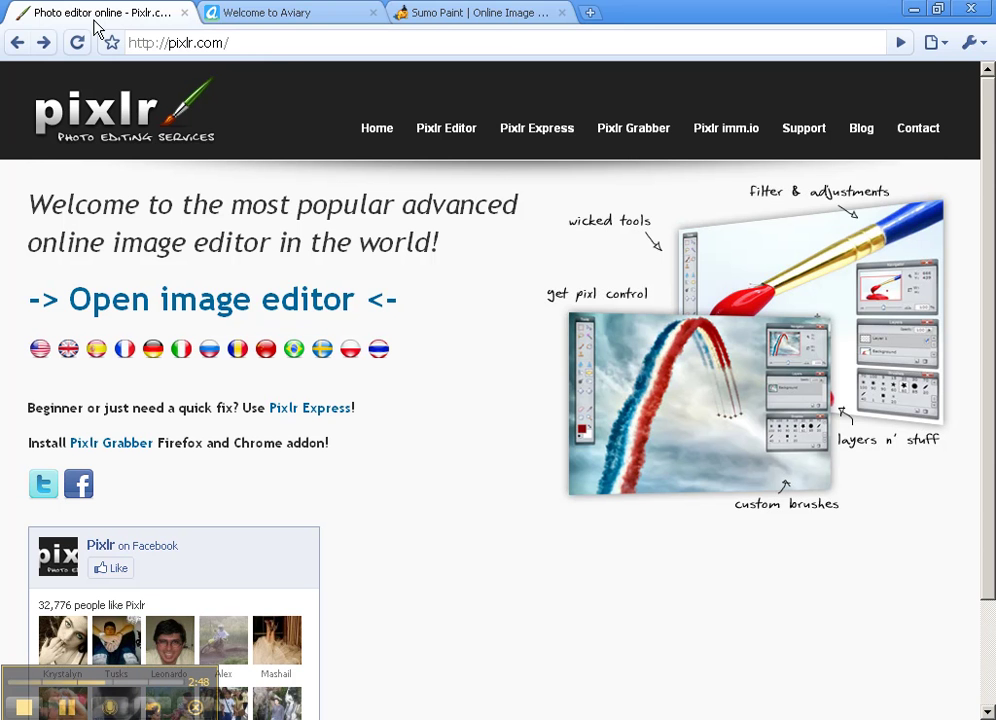
left_click(251, 310)
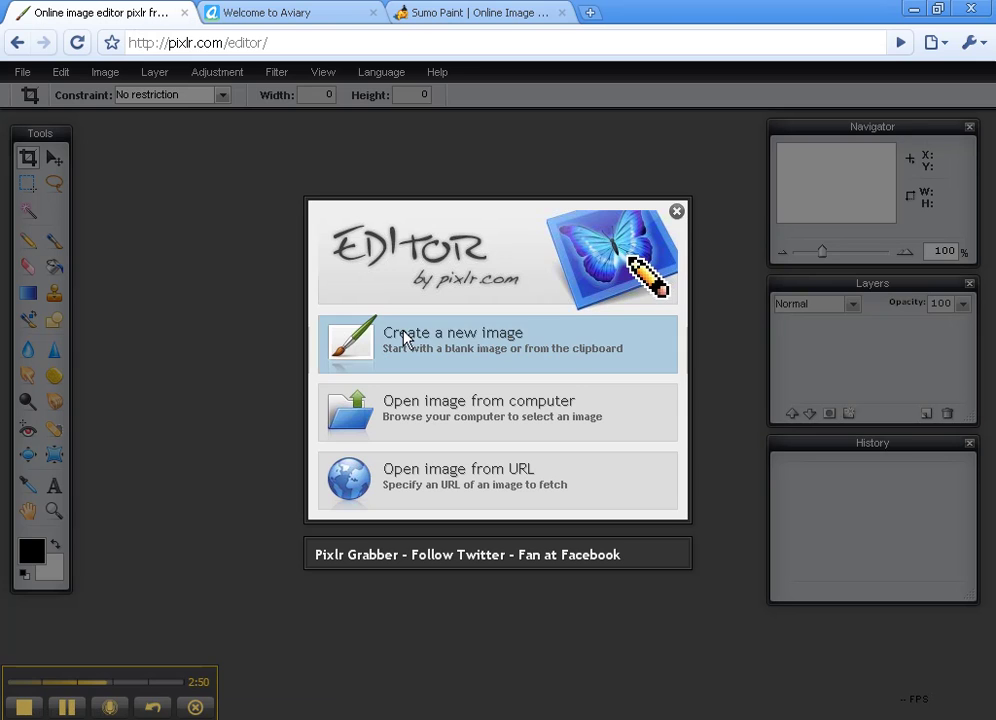
Step: Create a blank 800x600 px image in Pixlr and activate its Clone Stamp tool
left_click(453, 340)
left_click(647, 327)
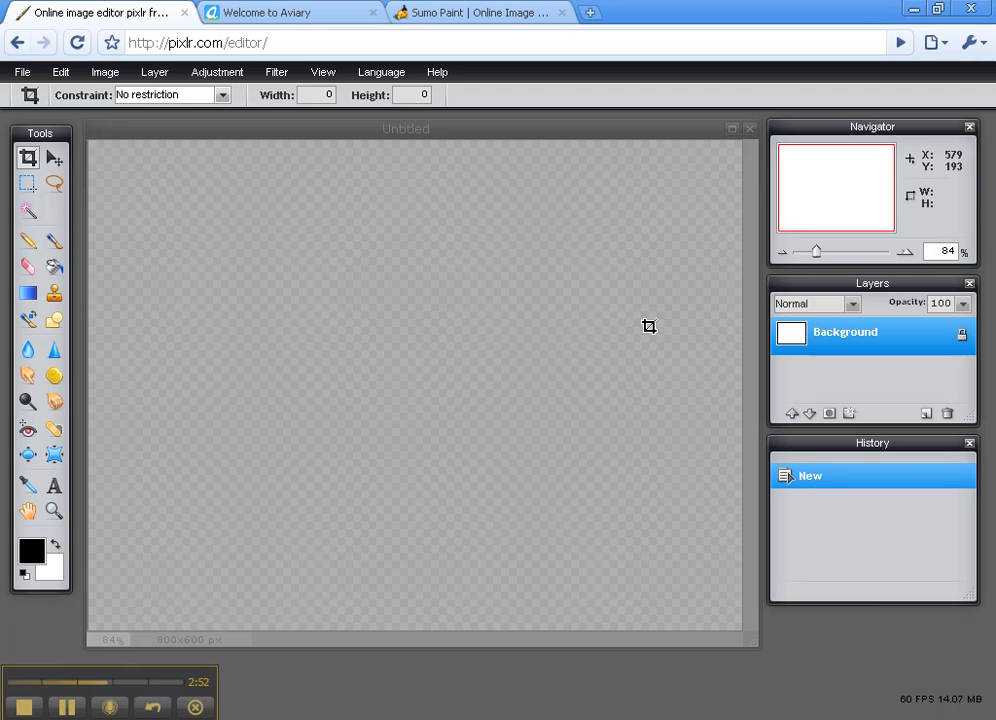
left_click(53, 298)
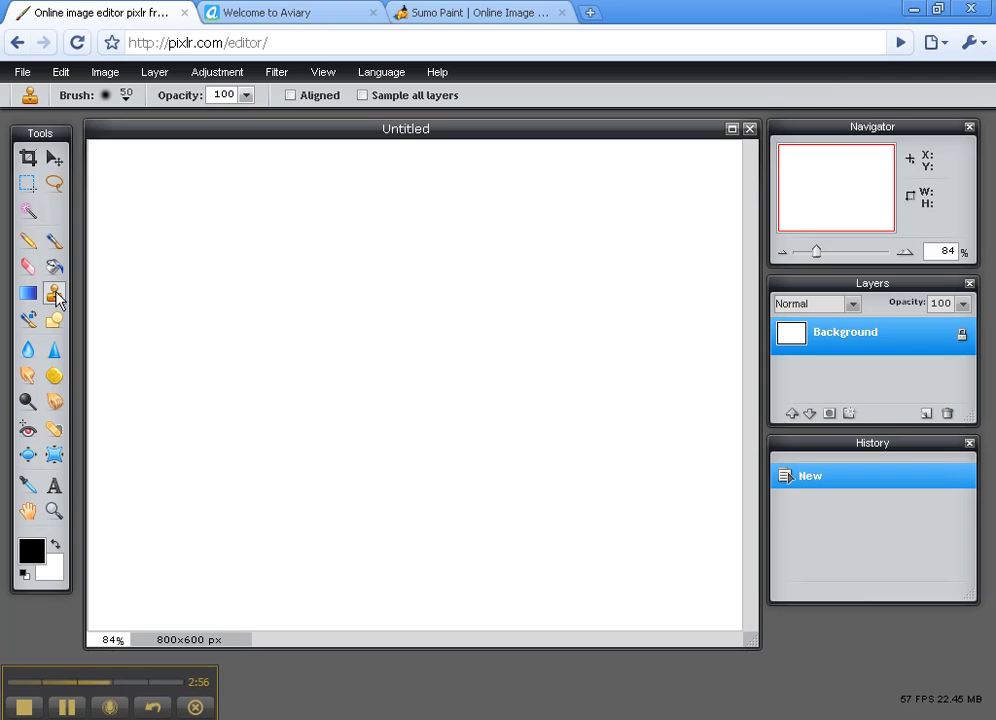
Step: Set a clone source on the blank canvas and paint a short Clone Stamp stroke beside it
left_click(238, 305)
left_click(598, 437)
left_click(271, 269, "ctrl")
mouse_move(369, 304)
left_mouse_down()
mouse_move(408, 308)
mouse_move(372, 325)
left_mouse_up()
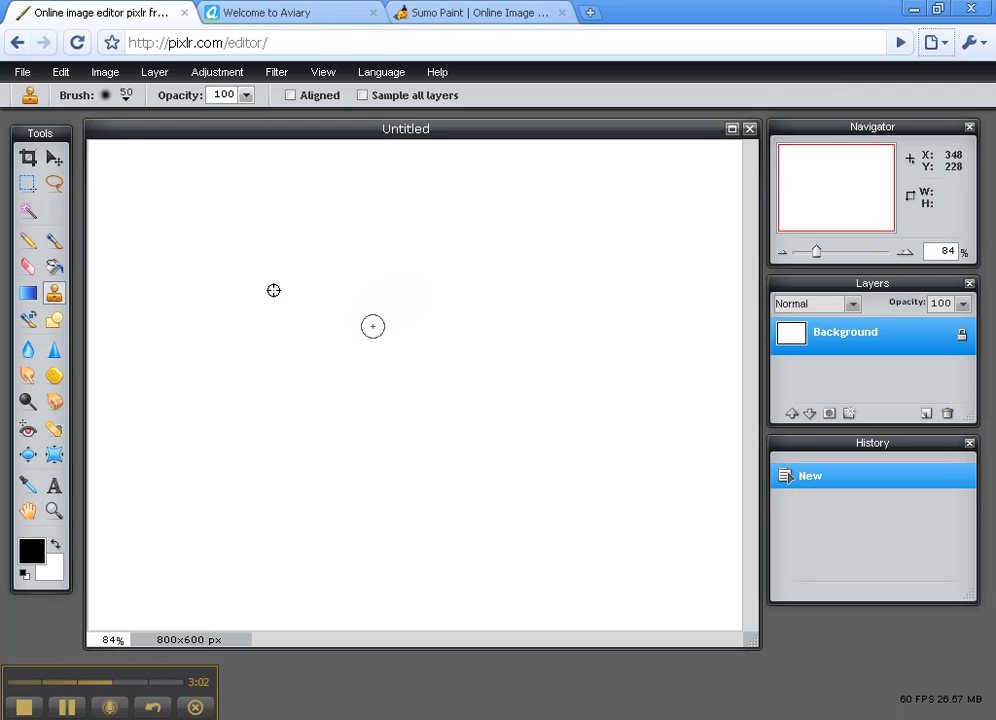
Step: Switch to the Aviary site and launch its Phoenix image editor
left_click(320, 13)
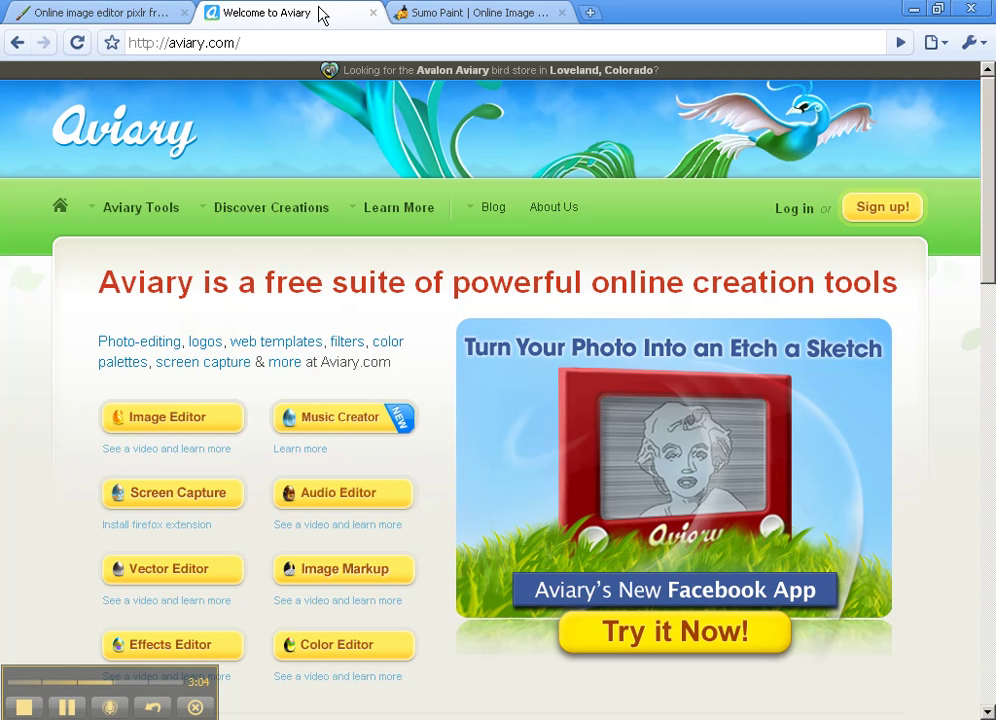
left_click(152, 417)
left_click(764, 414)
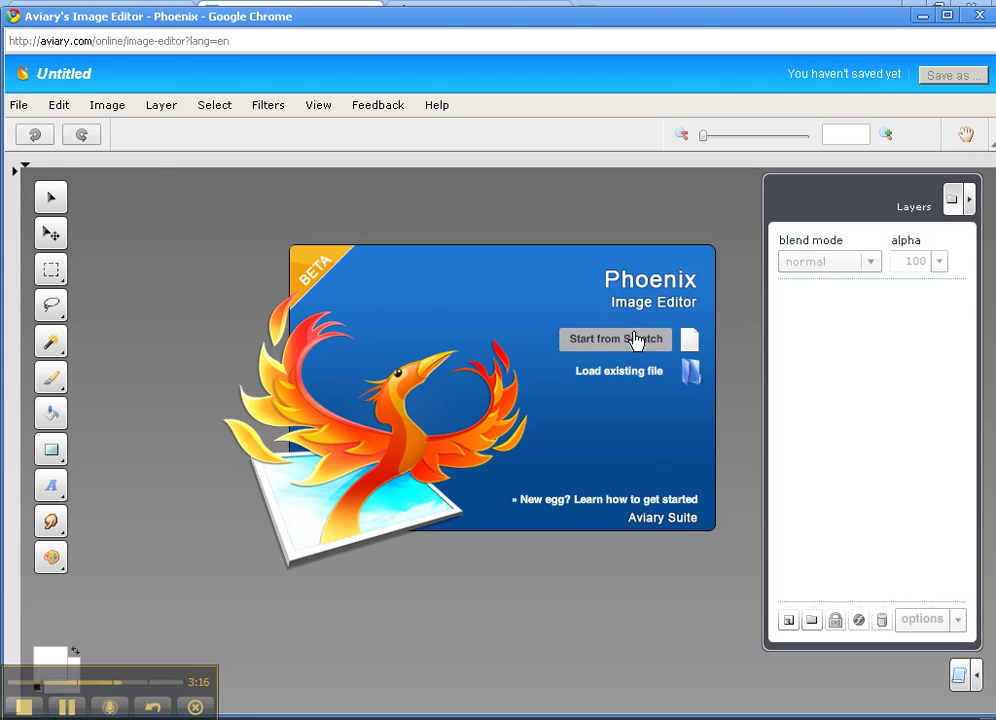
Step: Start a blank image from scratch in Phoenix and display the brush options of the finger-shaped retouching tool
left_click(638, 340)
left_click(676, 512)
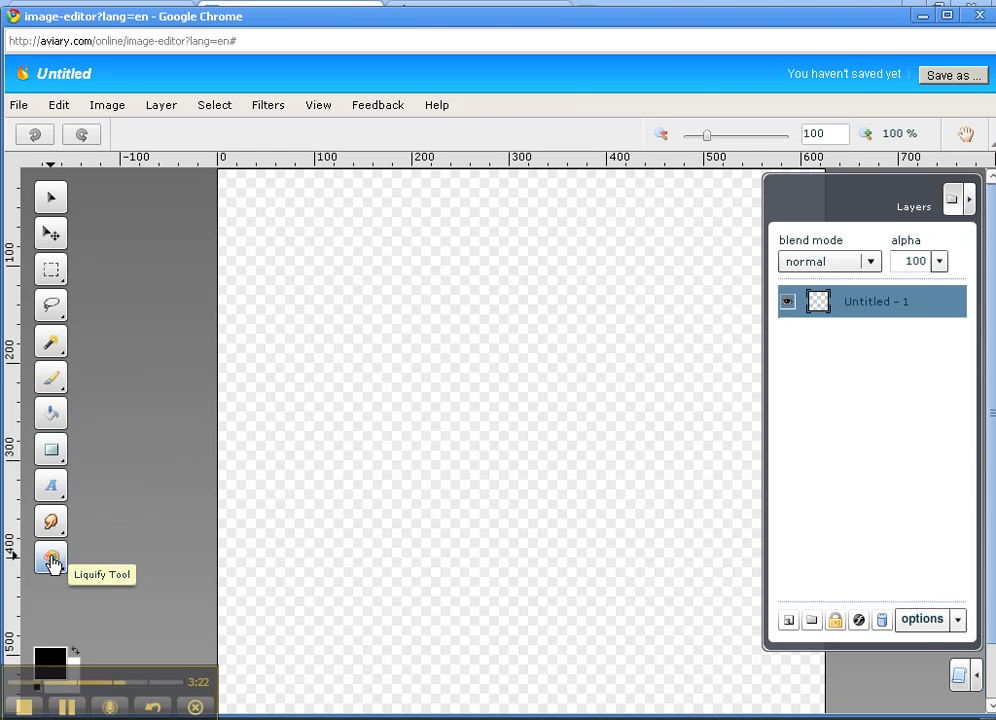
left_click(51, 522)
left_click(51, 524)
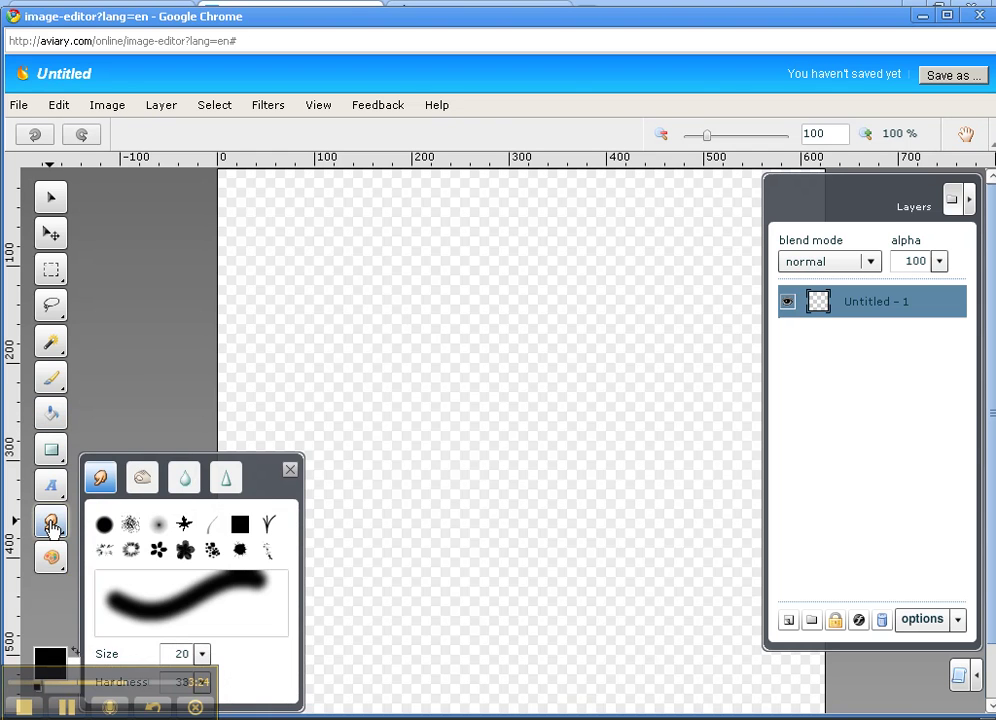
Step: Look through Phoenix's brush, Color Replacement and magic wand tool options for a cloning tool
left_click(51, 379)
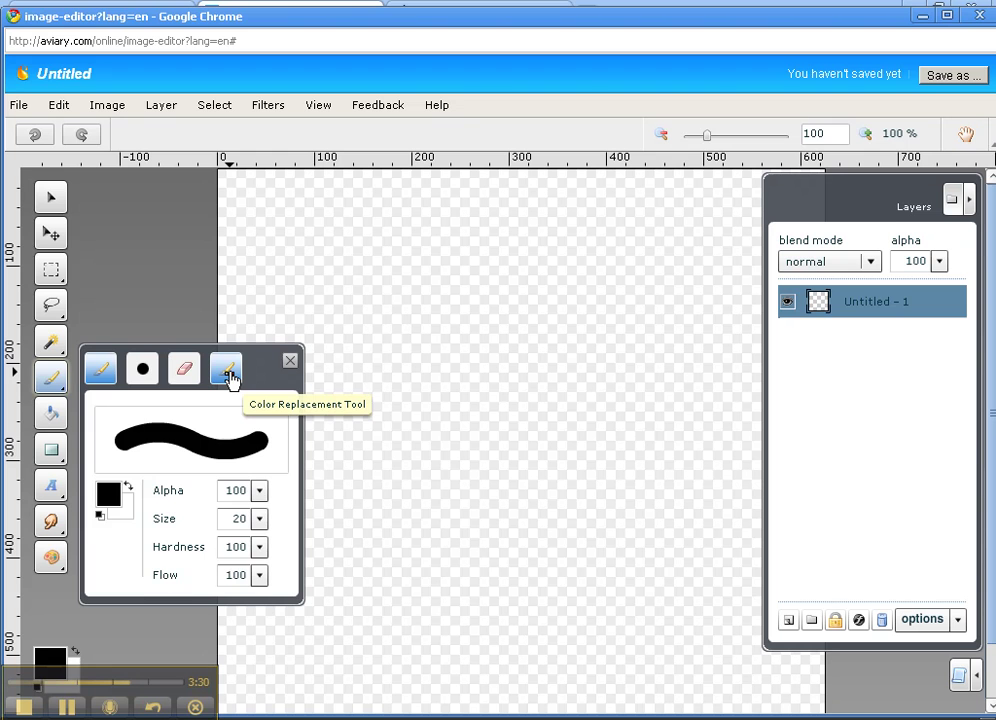
left_click(230, 378)
left_click(58, 348)
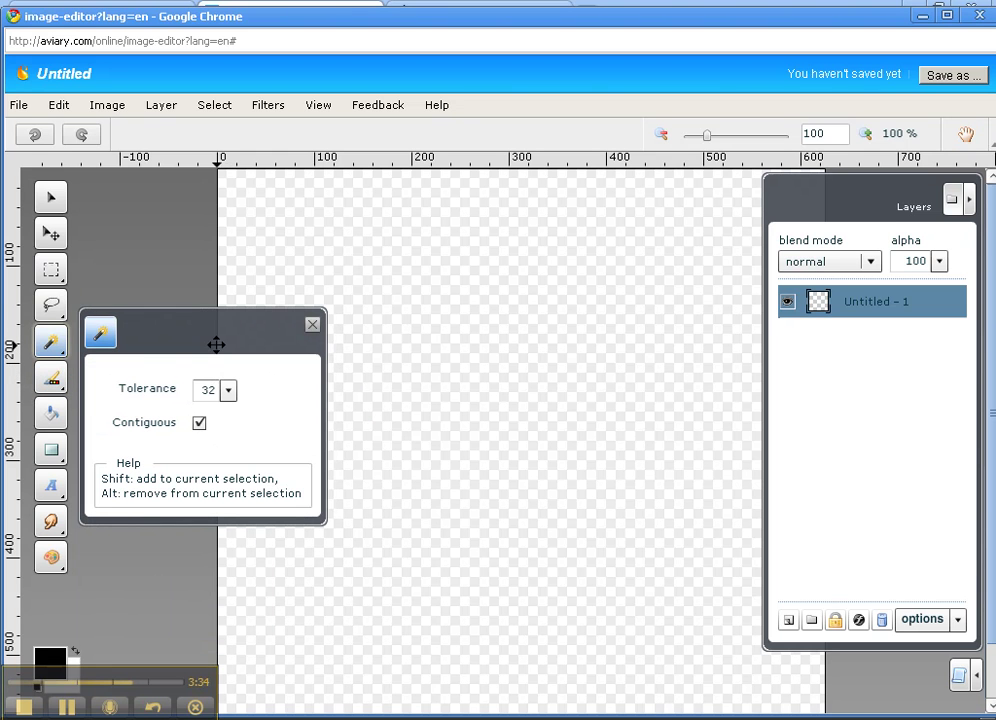
left_click(312, 324)
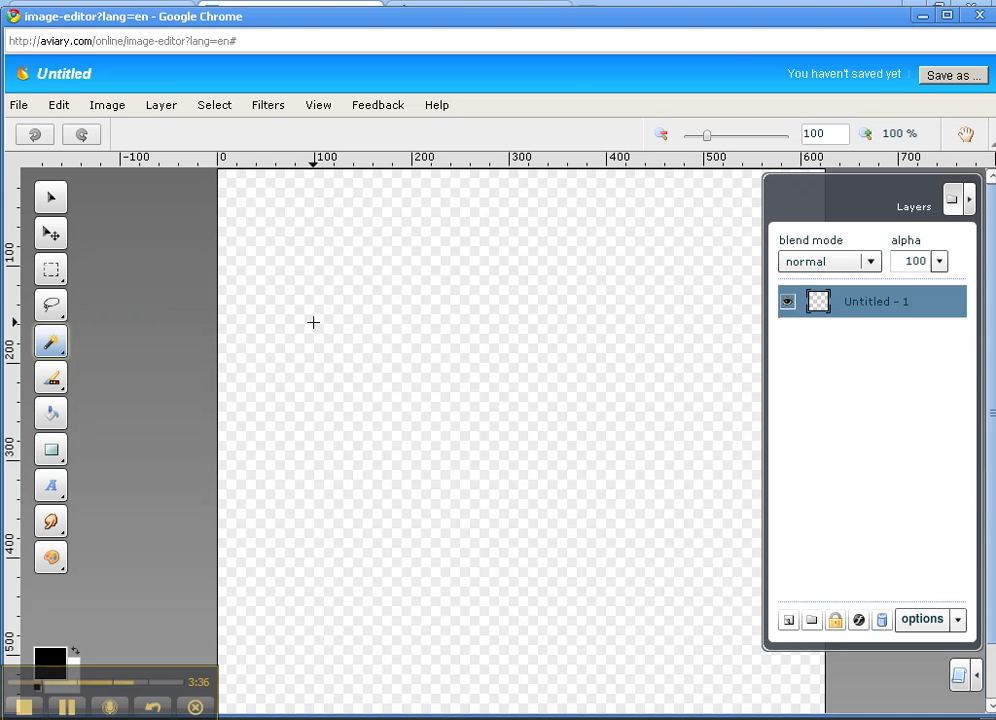
Step: Close the Phoenix editor without saving and launch the Sumo Paint editor from its website
left_click(978, 15)
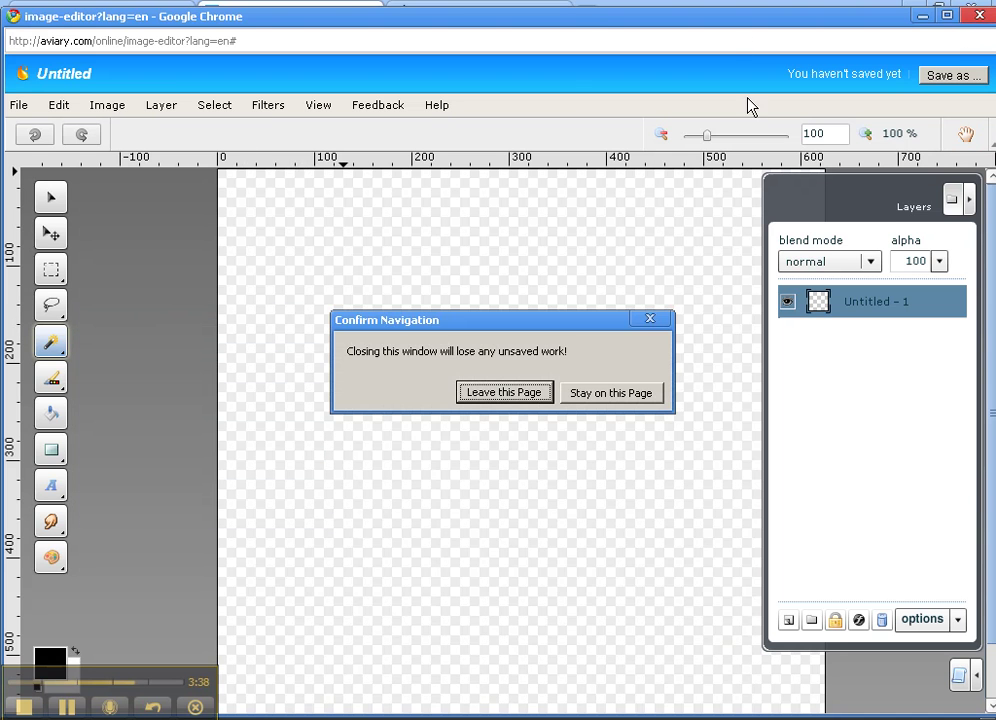
left_click(504, 392)
left_click(470, 12)
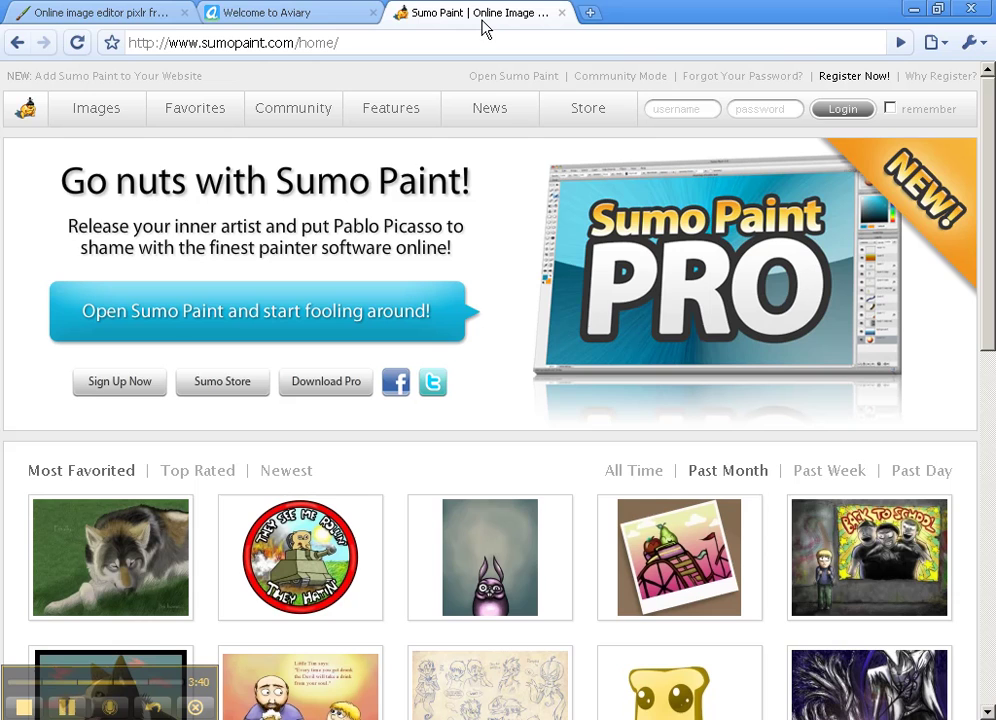
left_click(399, 313)
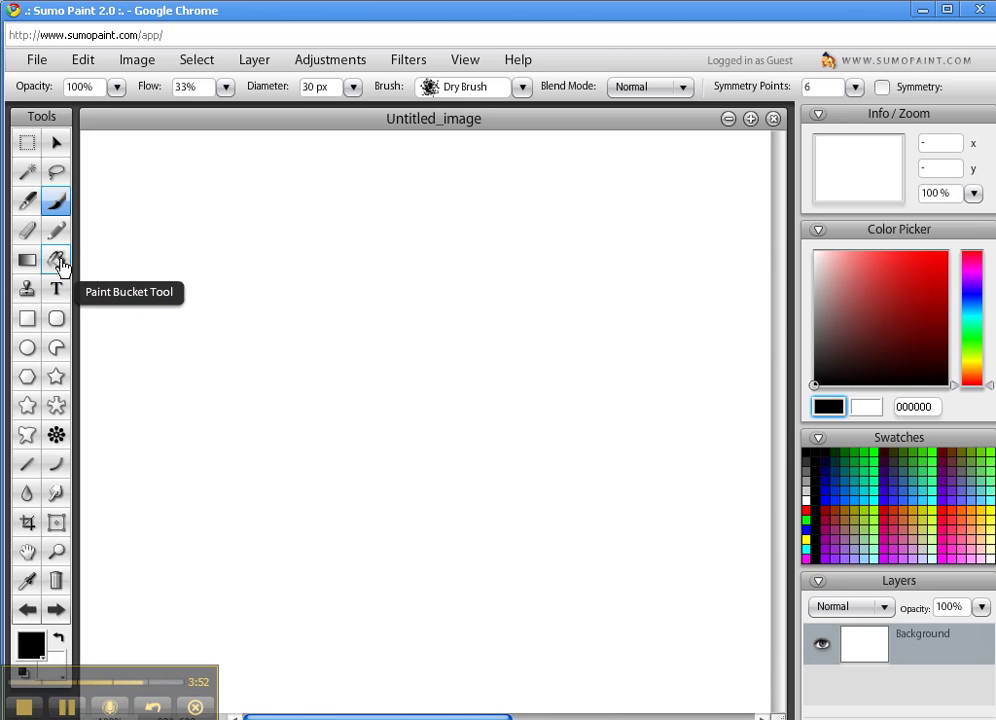
Step: Activate the stamp tool for cloning on Sumo Paint's blank image
left_click(27, 295)
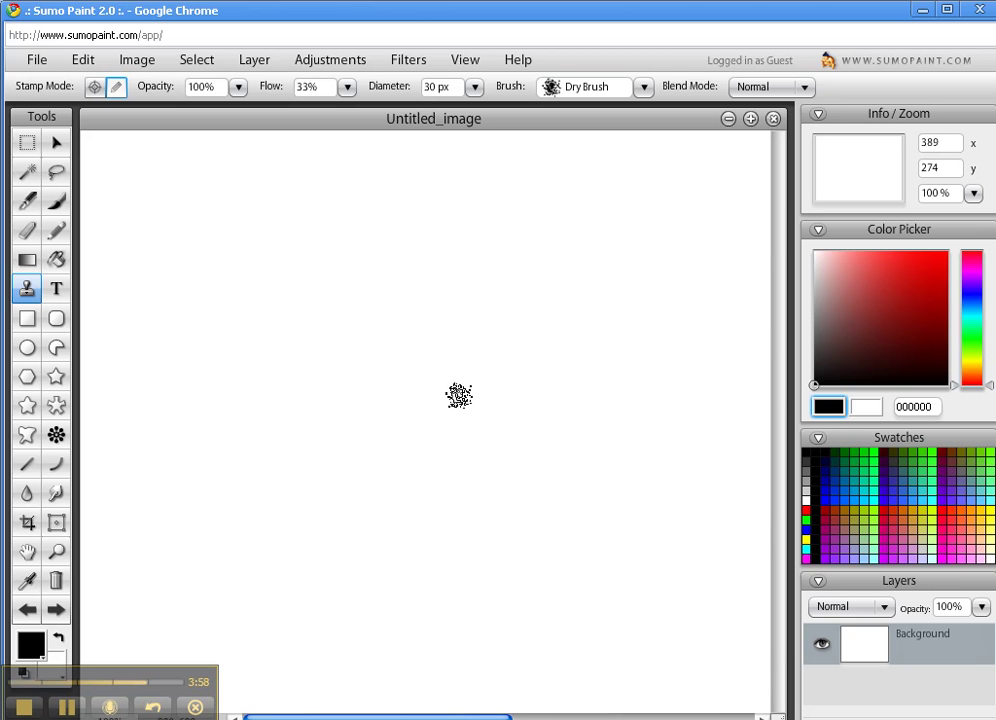
key("super")
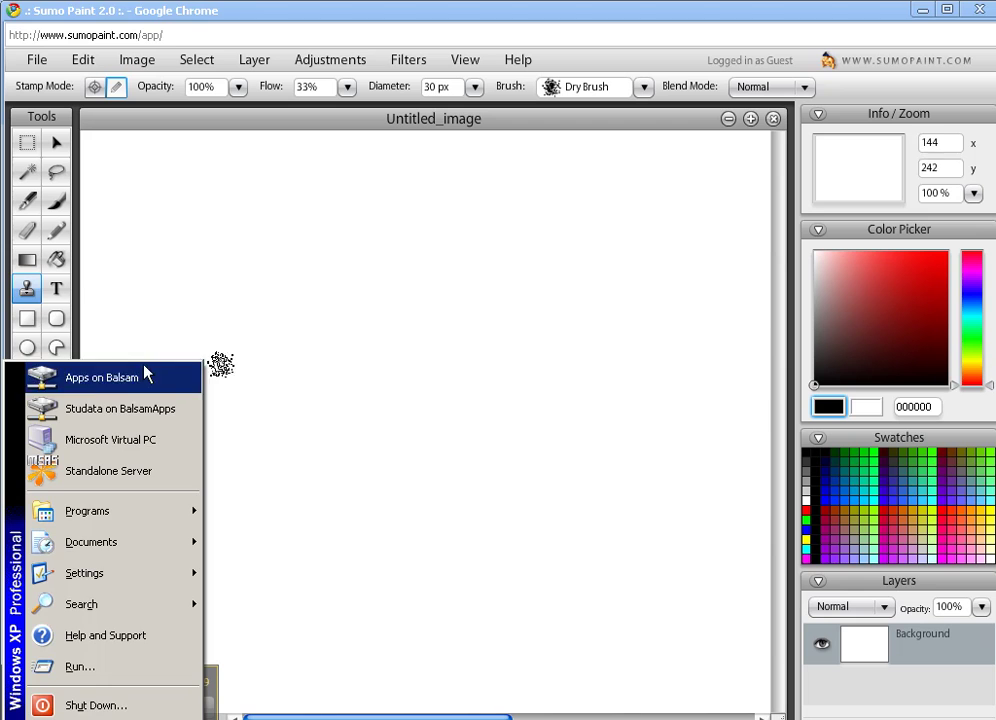
left_click(27, 292)
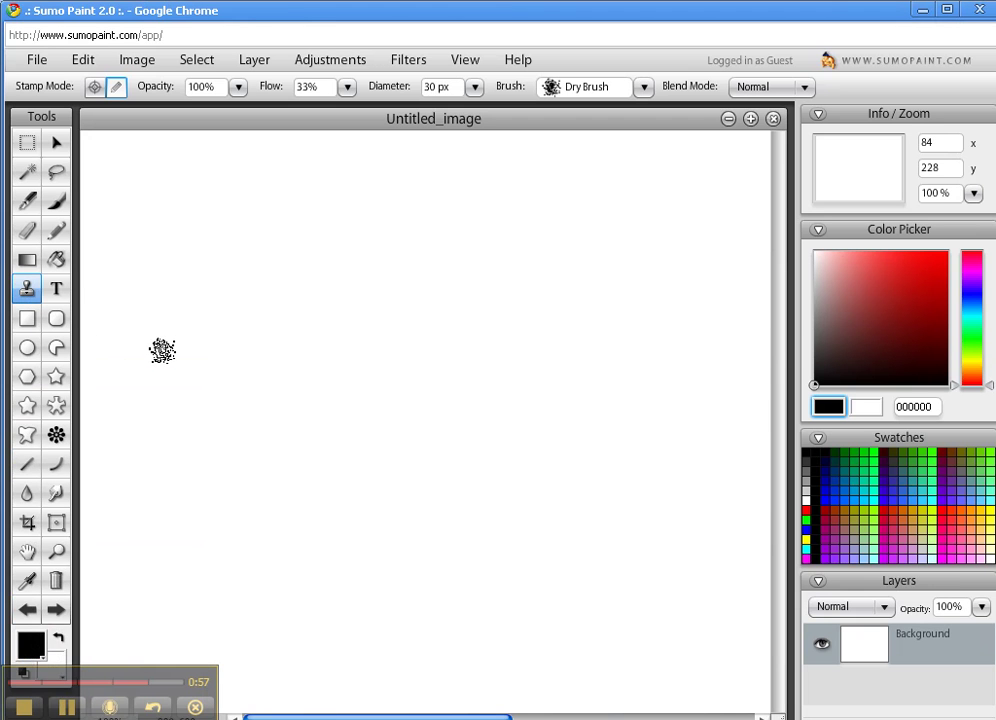